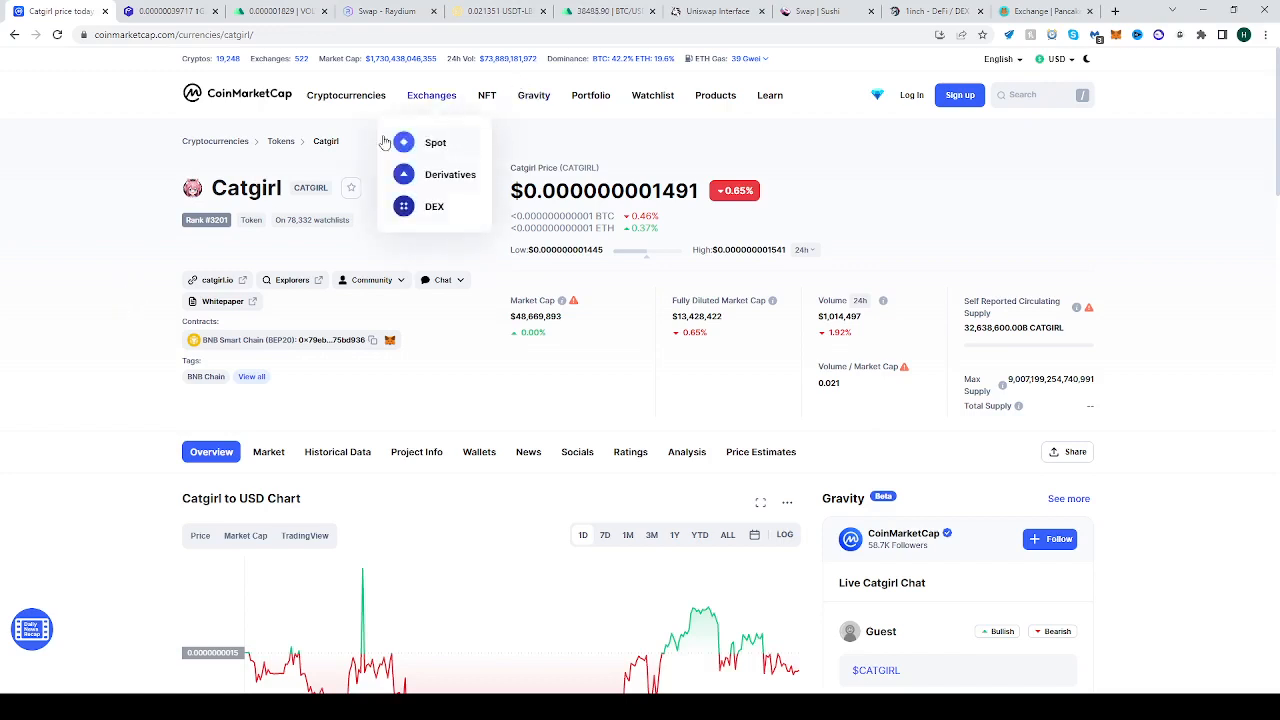
- From Catgirl's Markets list, go to Gate.io's CATGIRL/USDT trading pair
drag(214, 187, 290, 198)
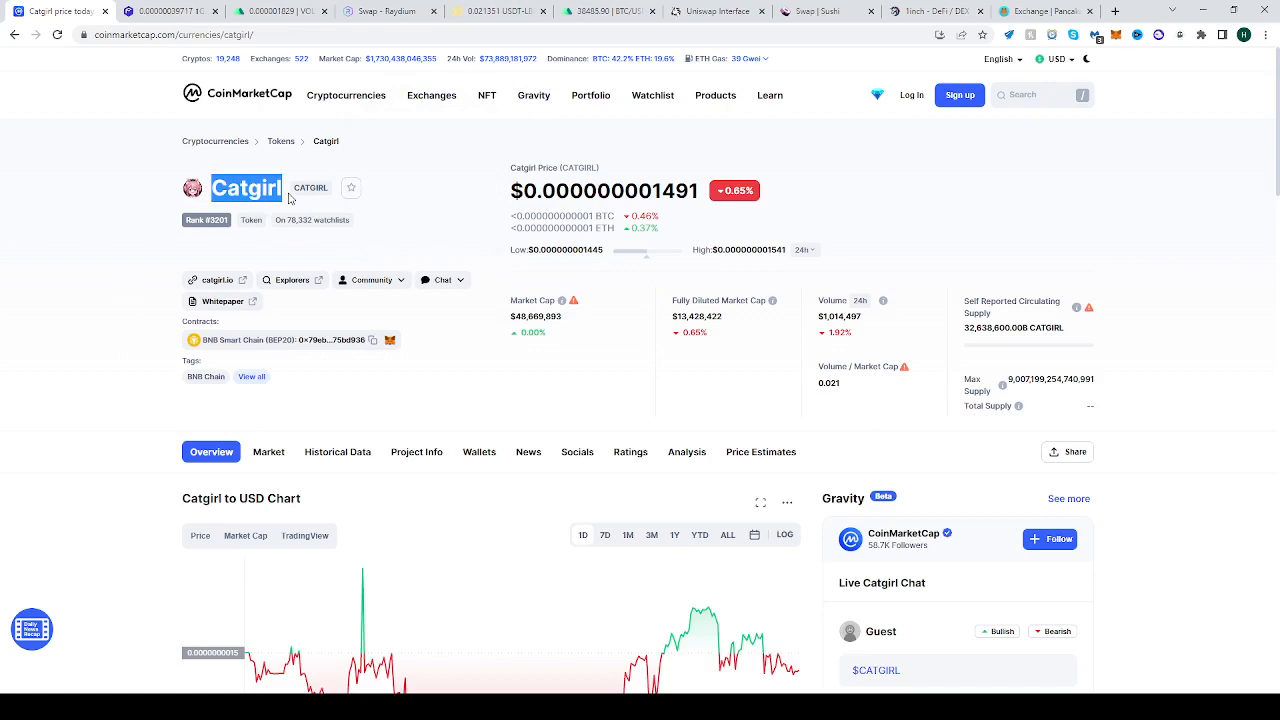
click(31, 305)
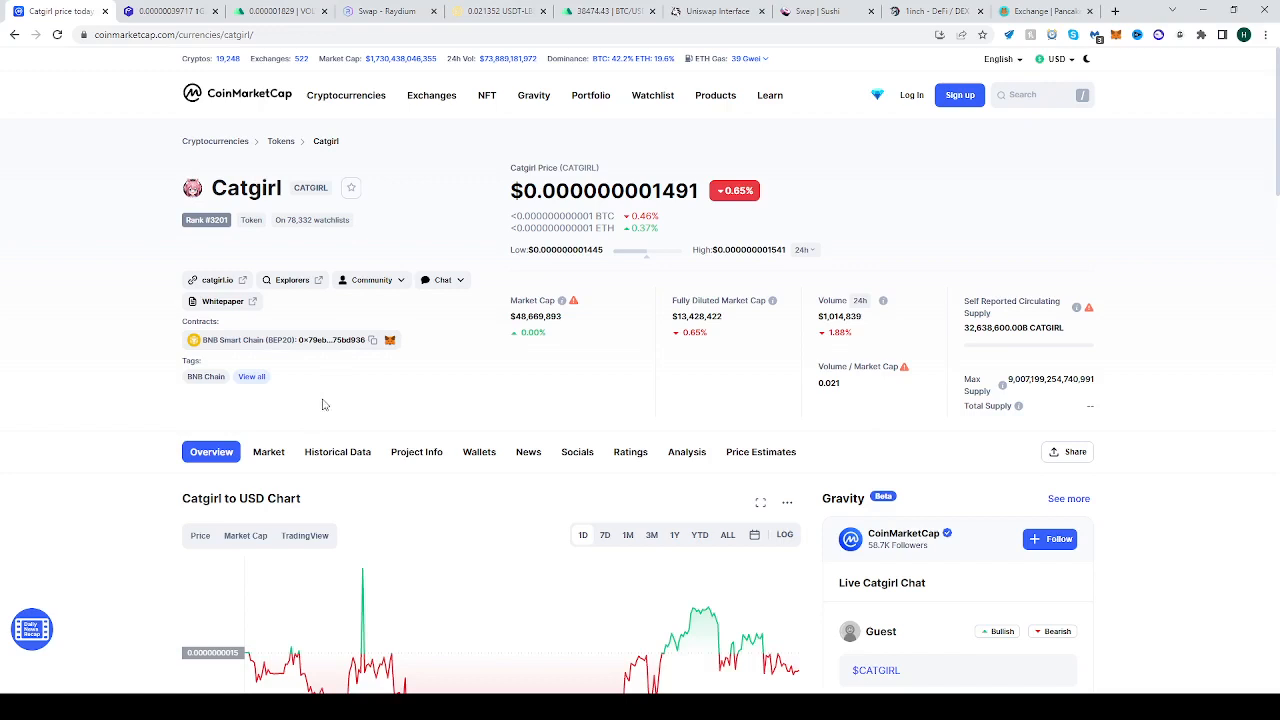
click(279, 454)
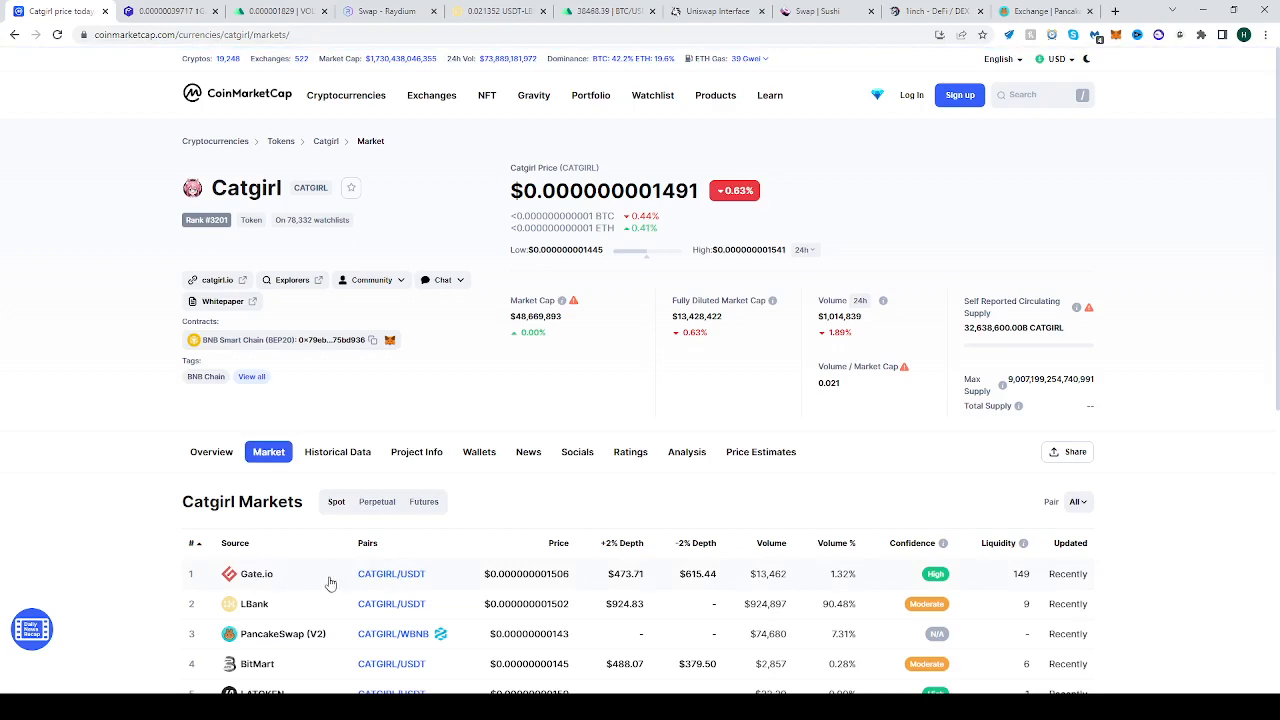
click(366, 582)
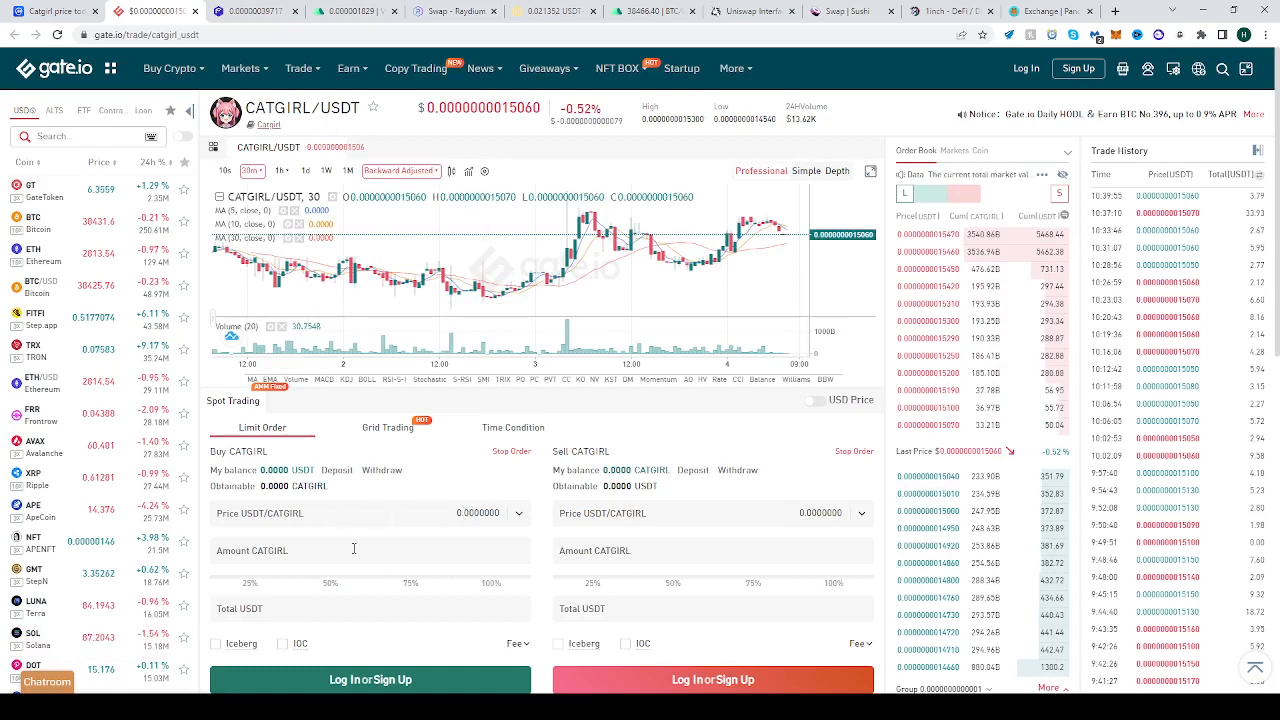
- Leave the CATGIRL limit buy order's amount and USDT total at 0
click(353, 548)
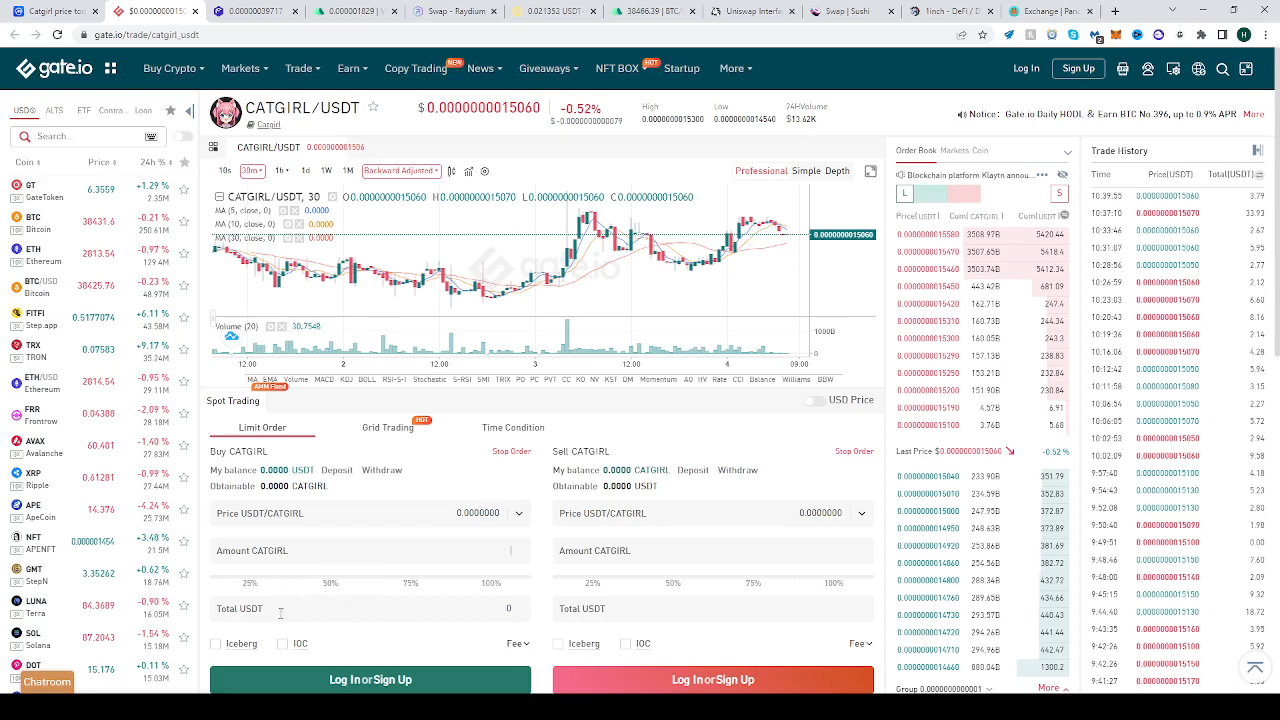
drag(236, 608, 266, 608)
click(513, 607)
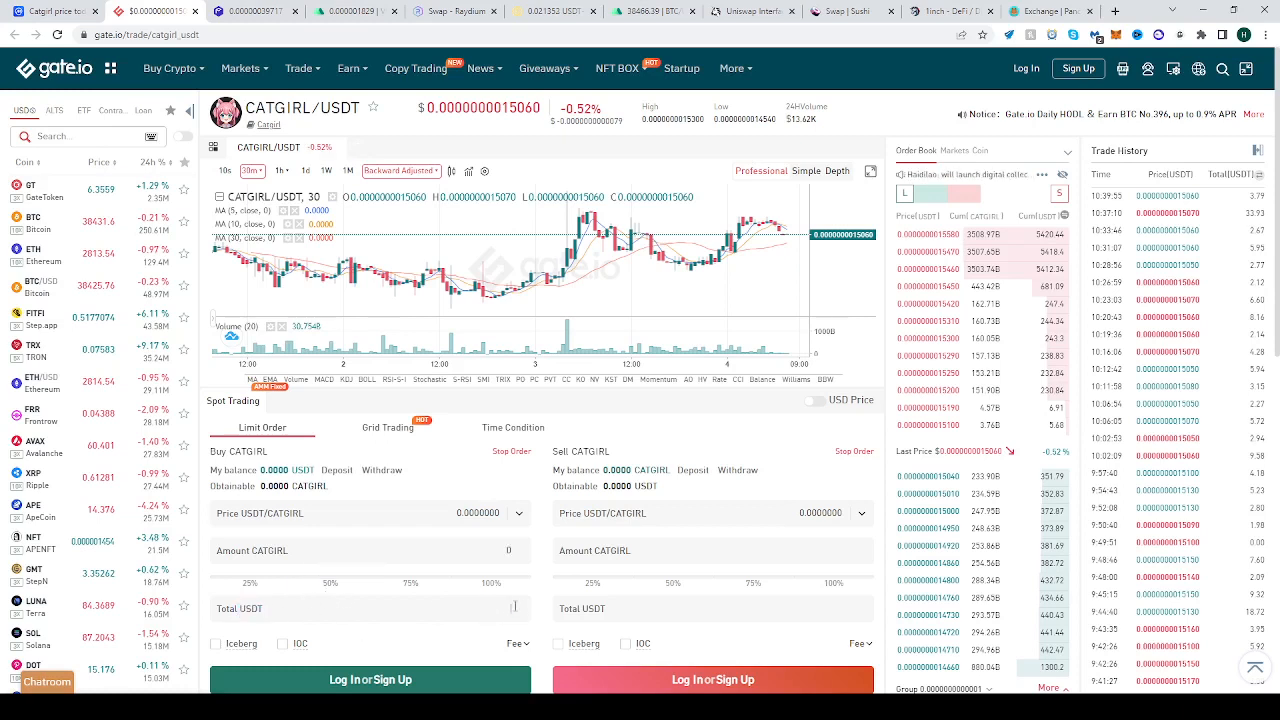
click(450, 652)
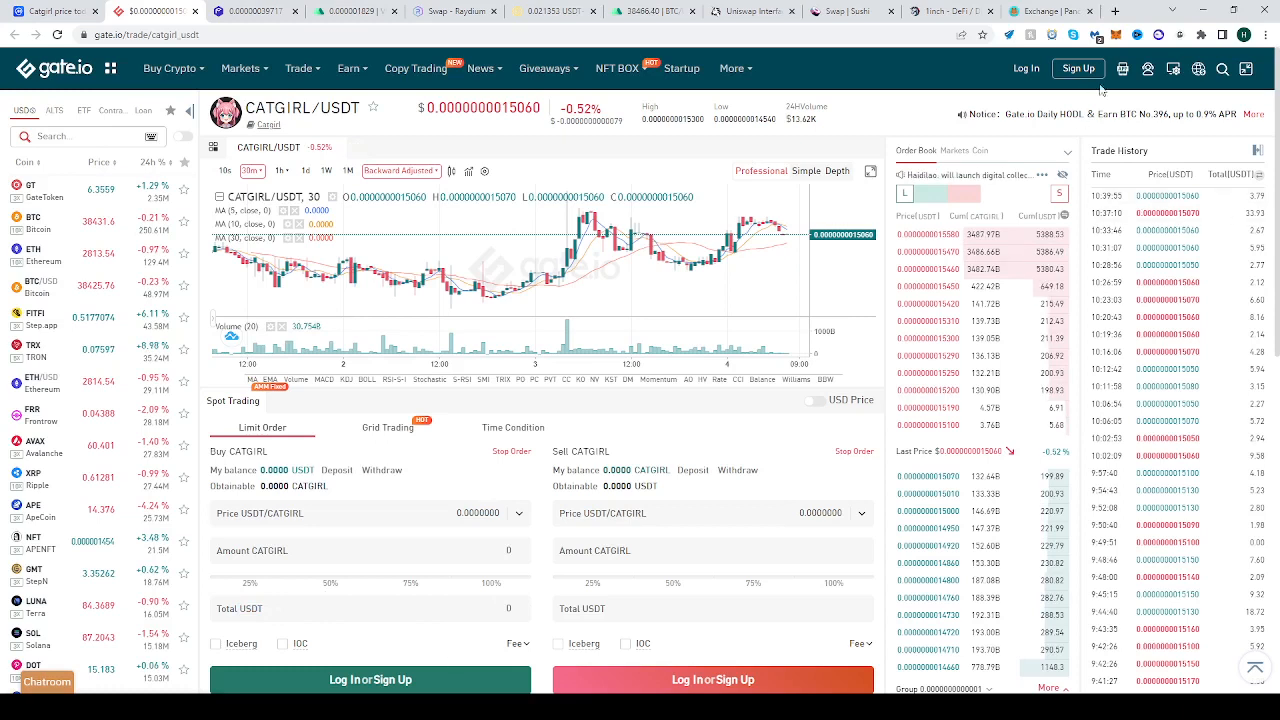